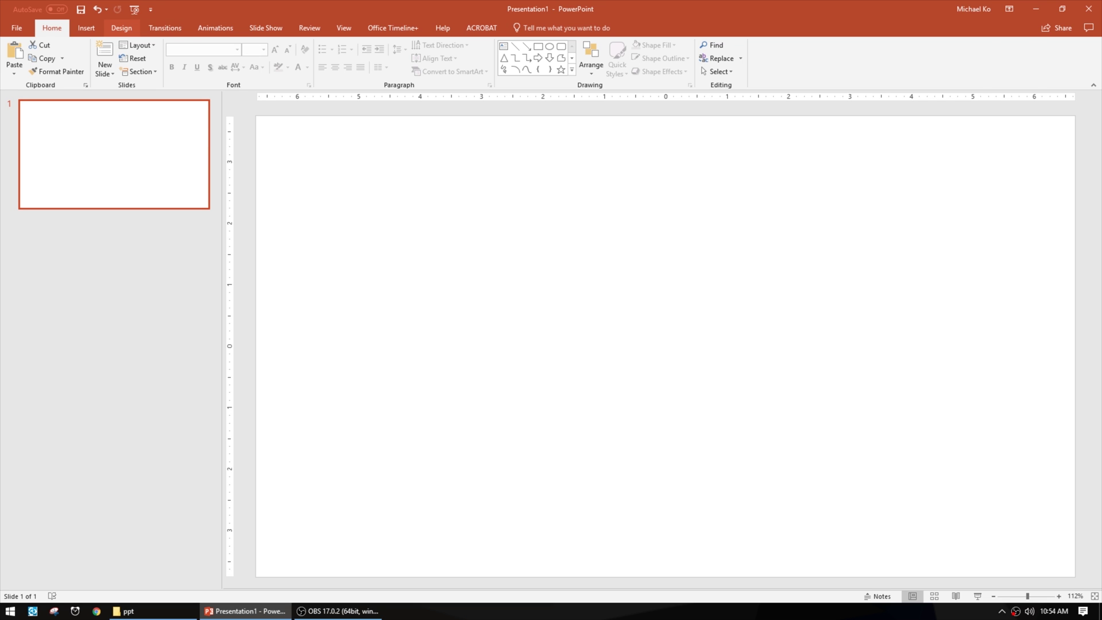
- Apply the black-background variant of the current theme to the presentation and add a second blank slide
{"action": "left_click", "coordinate": [121, 28]}
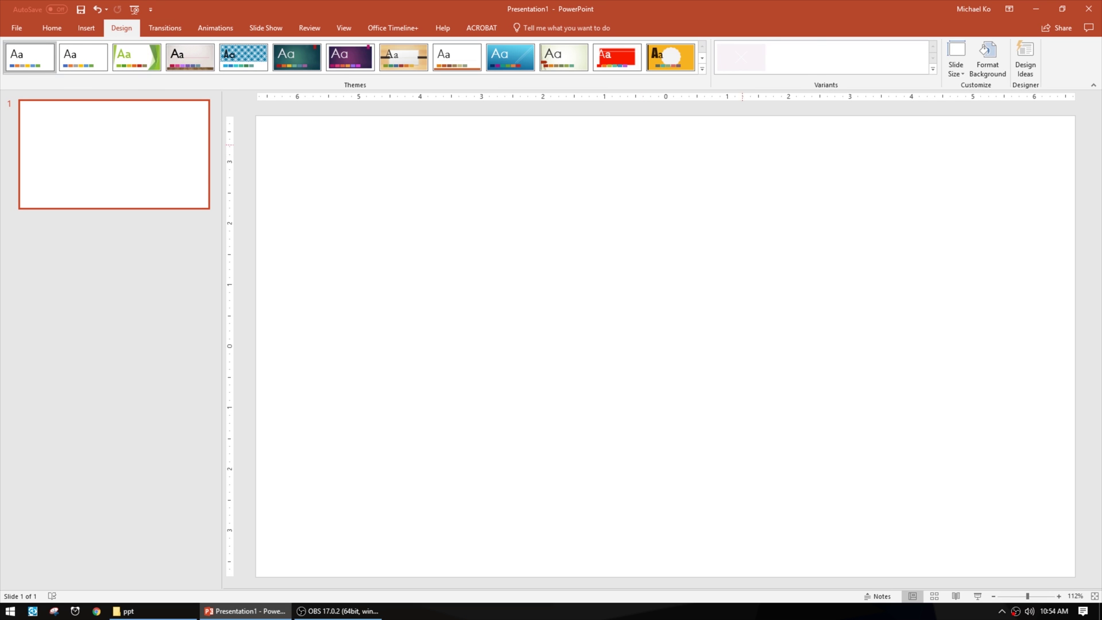
{"action": "left_click", "coordinate": [933, 69]}
{"action": "mouse_move", "coordinate": [742, 81]}
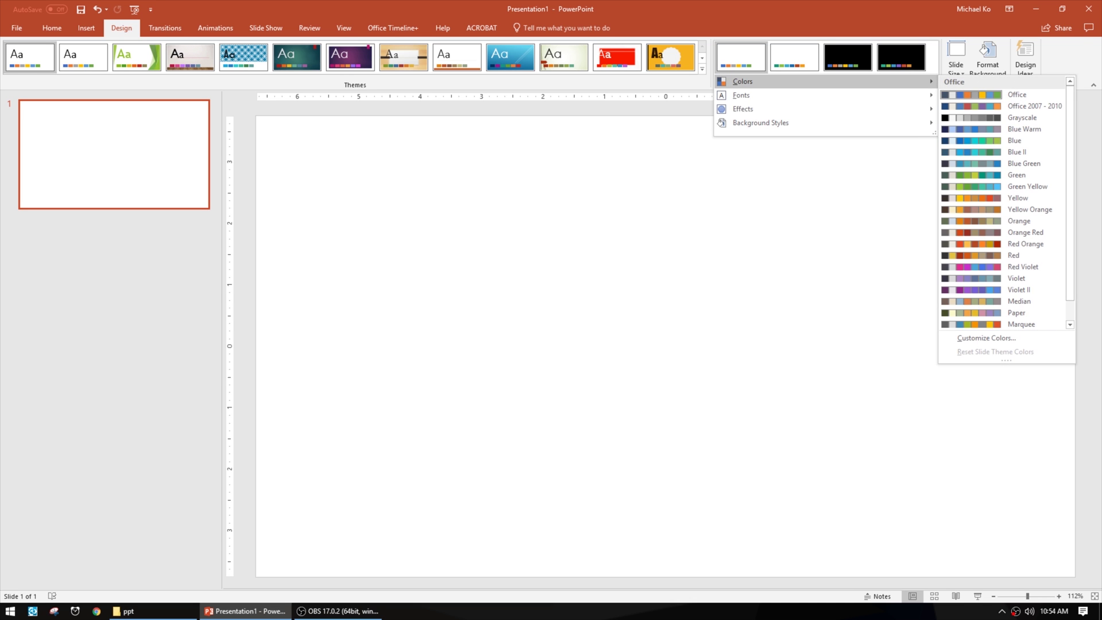
{"action": "left_click", "coordinate": [848, 57]}
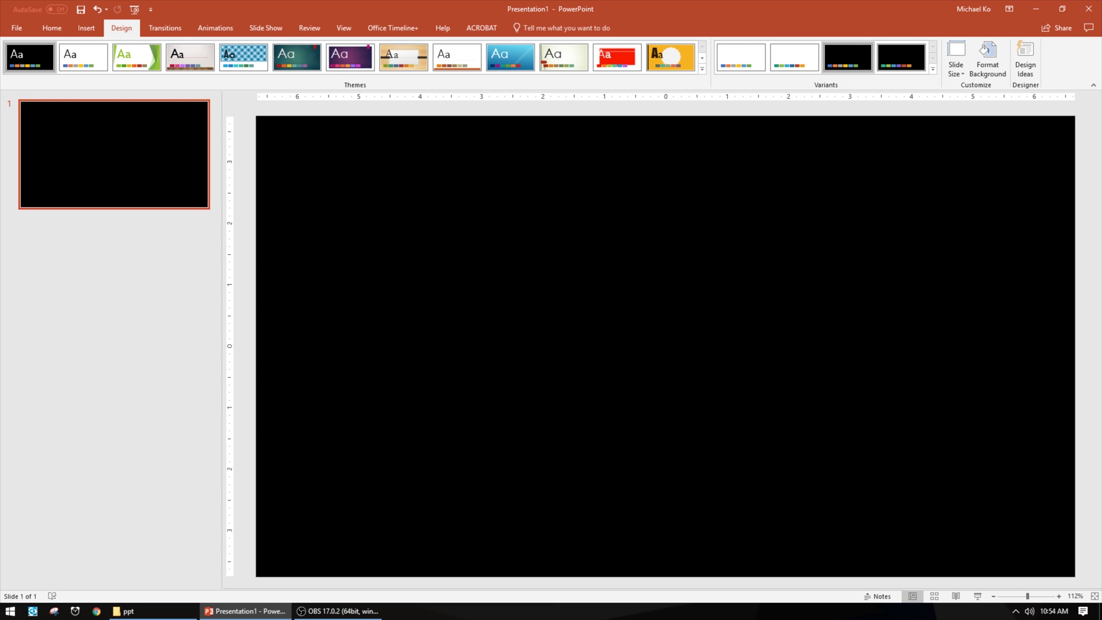
{"action": "key", "text": "ctrl+m"}
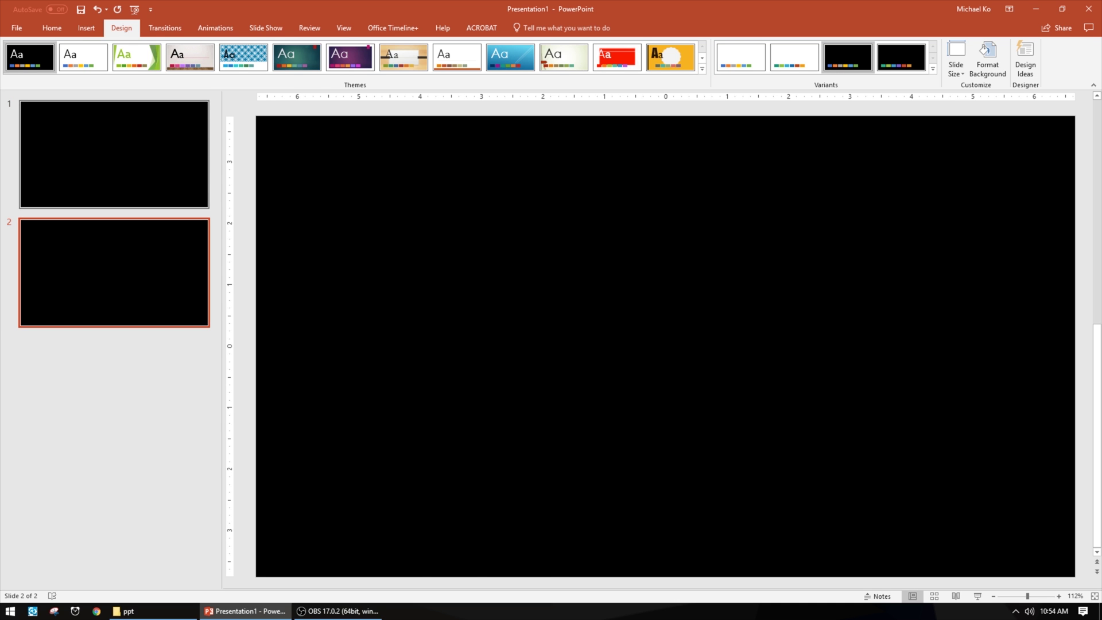
- Insert JTX0003_Page_1.jpg from the ppt folder on slide 1 and the last page image, JTX0003_Page_9.jpg, on slide 2
{"action": "key", "text": "alt+Tab"}
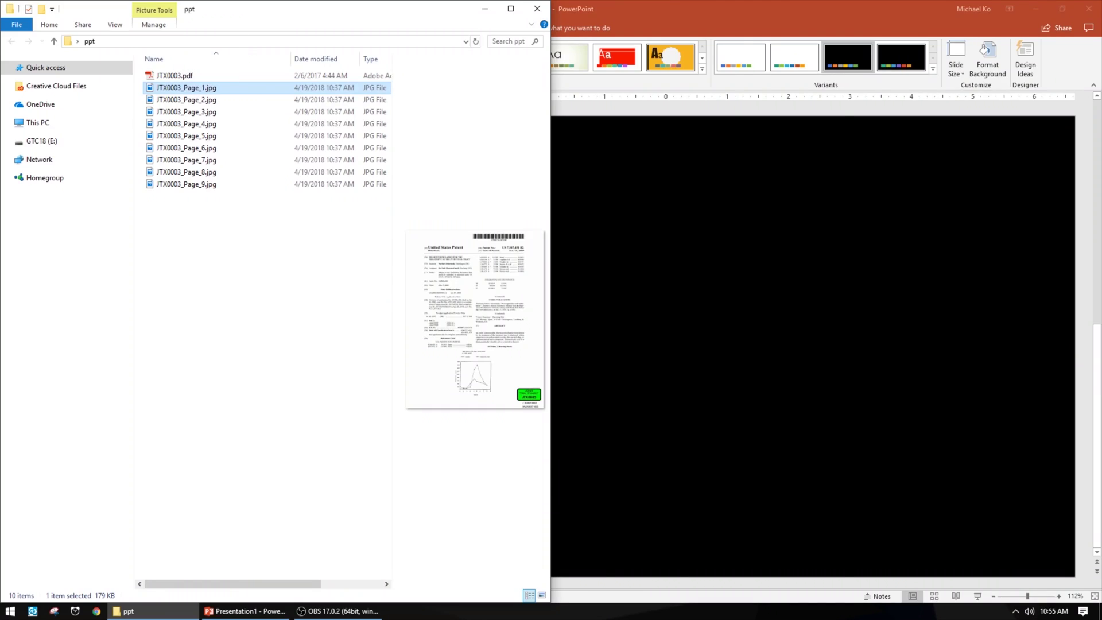
{"action": "left_click_drag", "start_coordinate": [474, 319], "coordinate": [781, 276]}
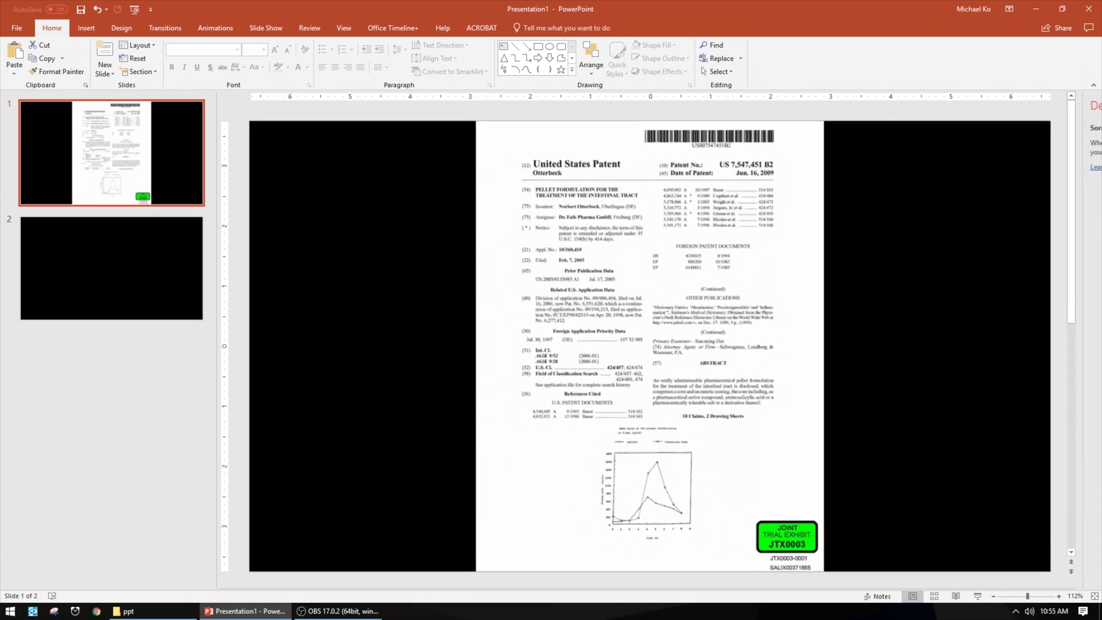
{"action": "left_click", "coordinate": [115, 272]}
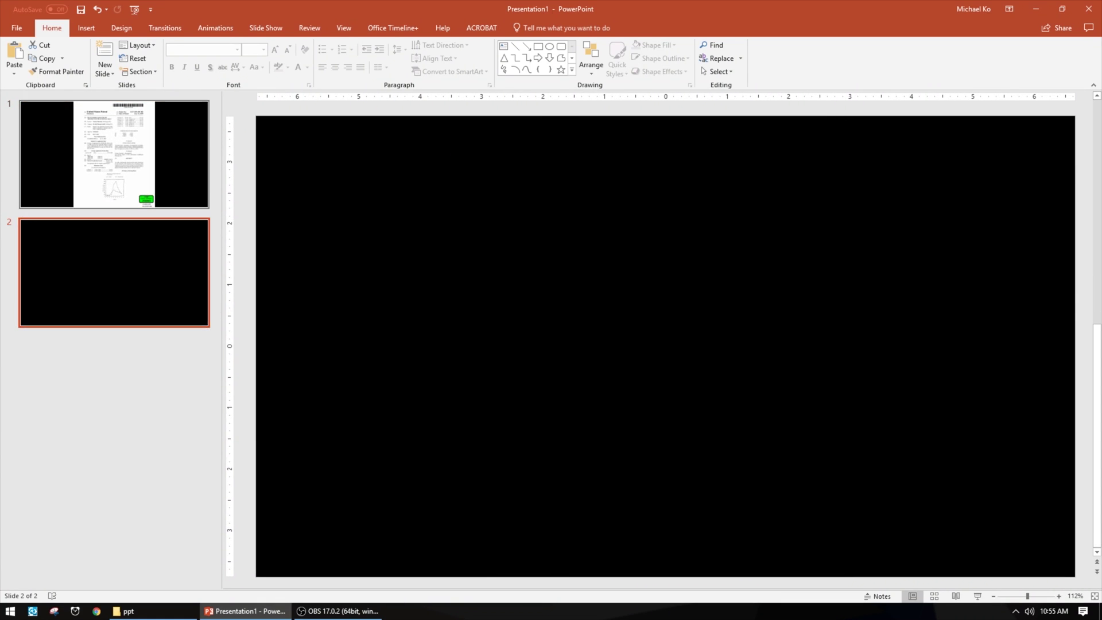
{"action": "left_click", "coordinate": [152, 611]}
{"action": "left_click_drag", "start_coordinate": [187, 184], "coordinate": [803, 345]}
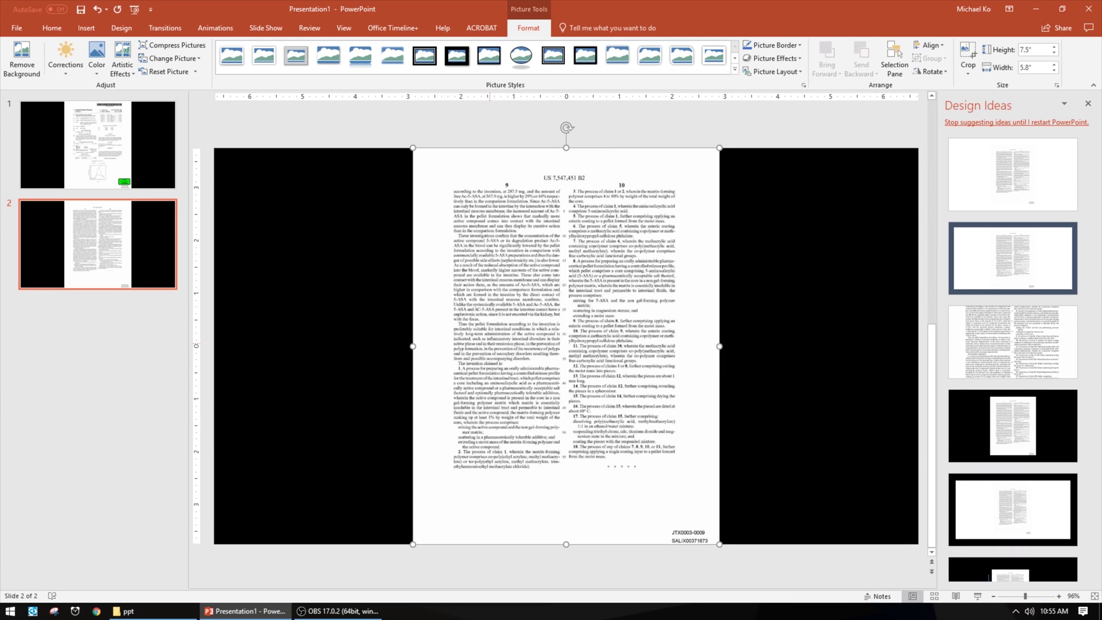
{"action": "left_click", "coordinate": [1088, 103]}
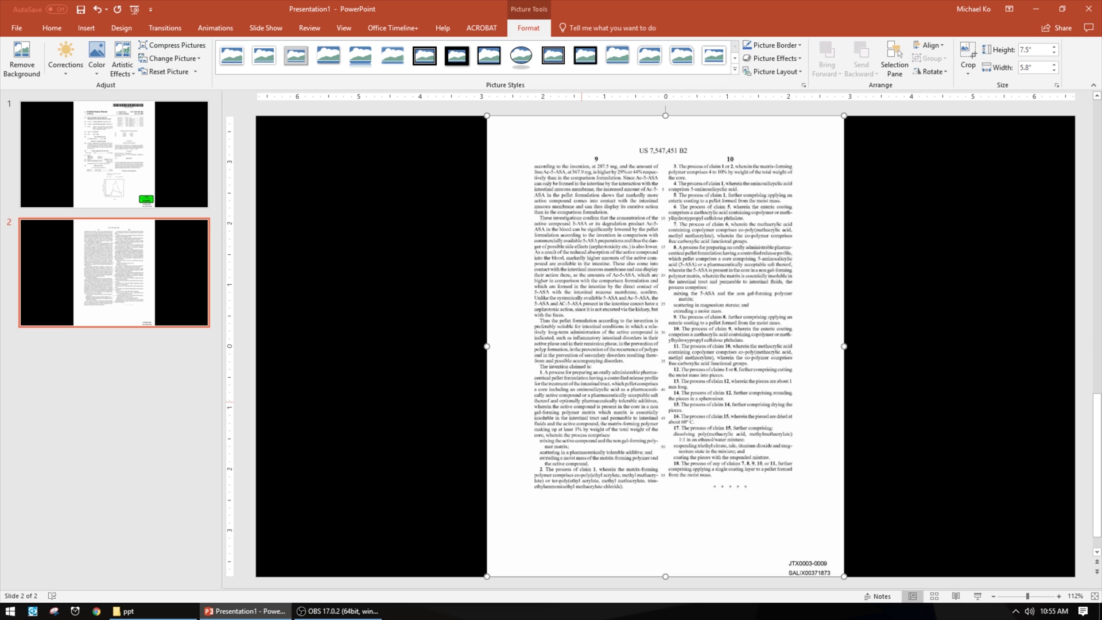
- Duplicate the patent page picture on slide 2 and shift the copy sideways so it partly overlaps the original
{"action": "key", "text": "ctrl+d"}
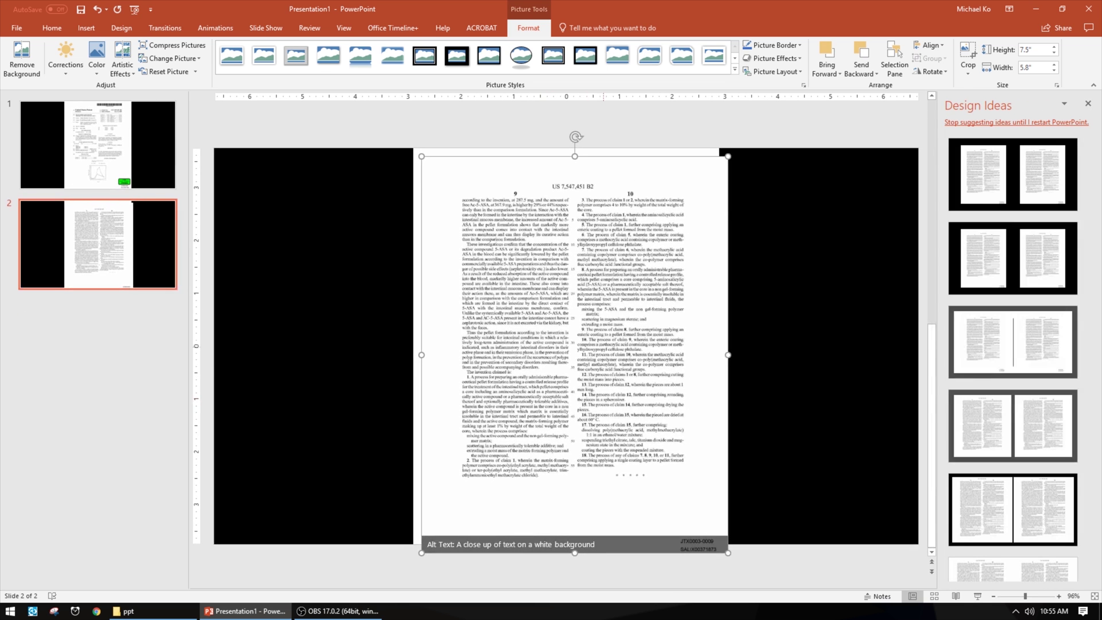
{"action": "left_click", "coordinate": [1088, 104]}
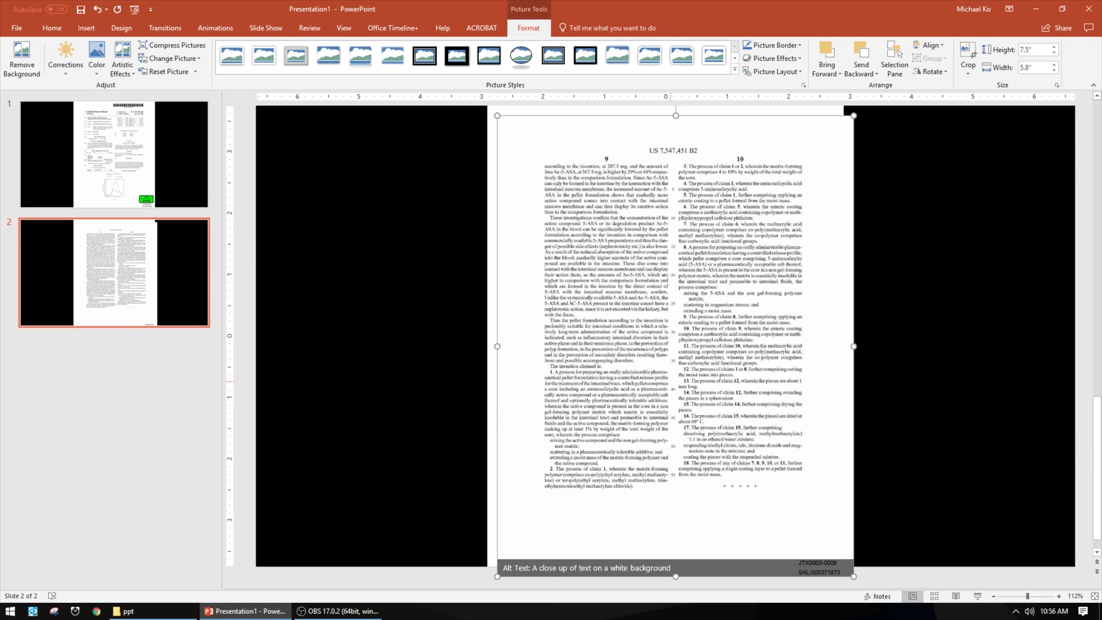
{"action": "left_click_drag", "start_coordinate": [660, 349], "coordinate": [853, 340]}
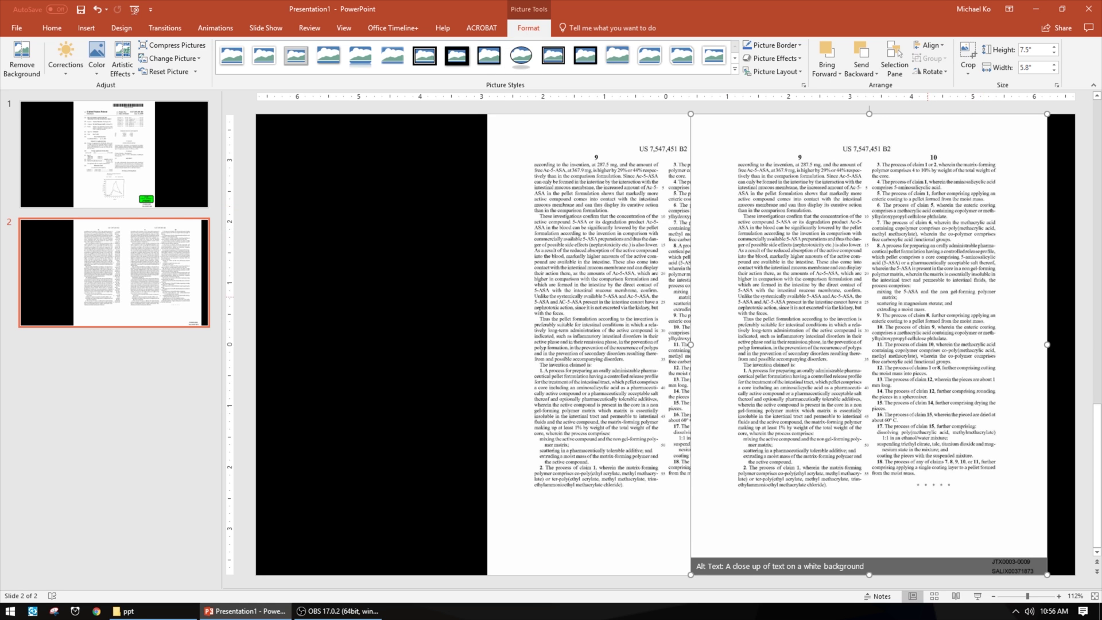
- Crop the duplicated page to the claim 1 passage, from "The invention claimed is:" through "the active compound.", about 1.7" high by 2.14" wide
{"action": "right_click", "coordinate": [923, 295]}
{"action": "left_click", "coordinate": [959, 271]}
{"action": "left_click_drag", "start_coordinate": [693, 117], "coordinate": [735, 362]}
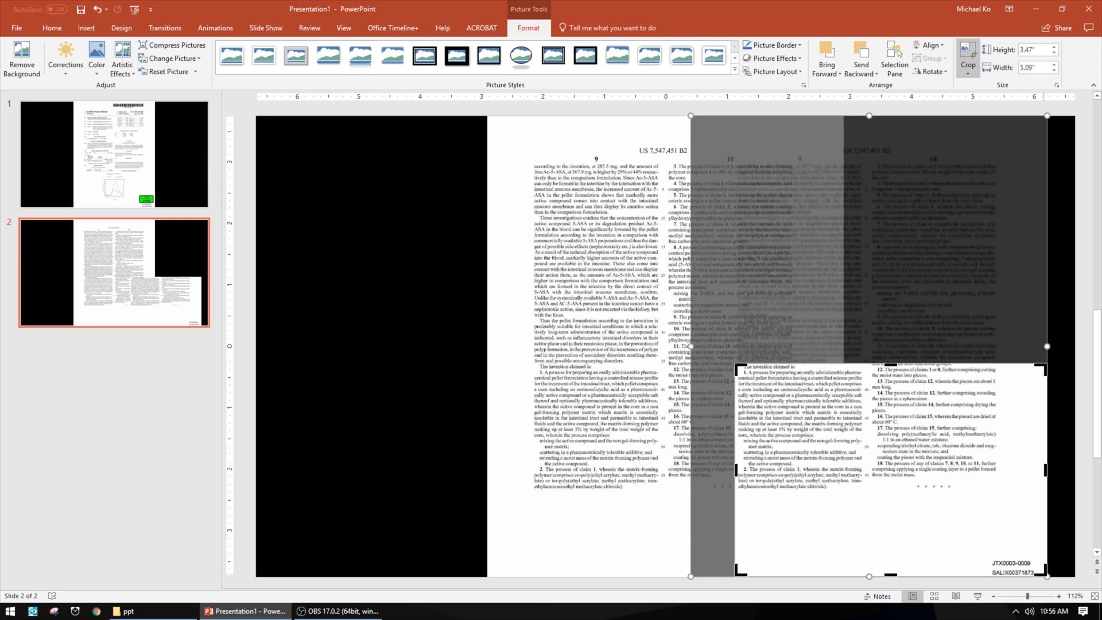
{"action": "left_click_drag", "start_coordinate": [1045, 575], "coordinate": [865, 467]}
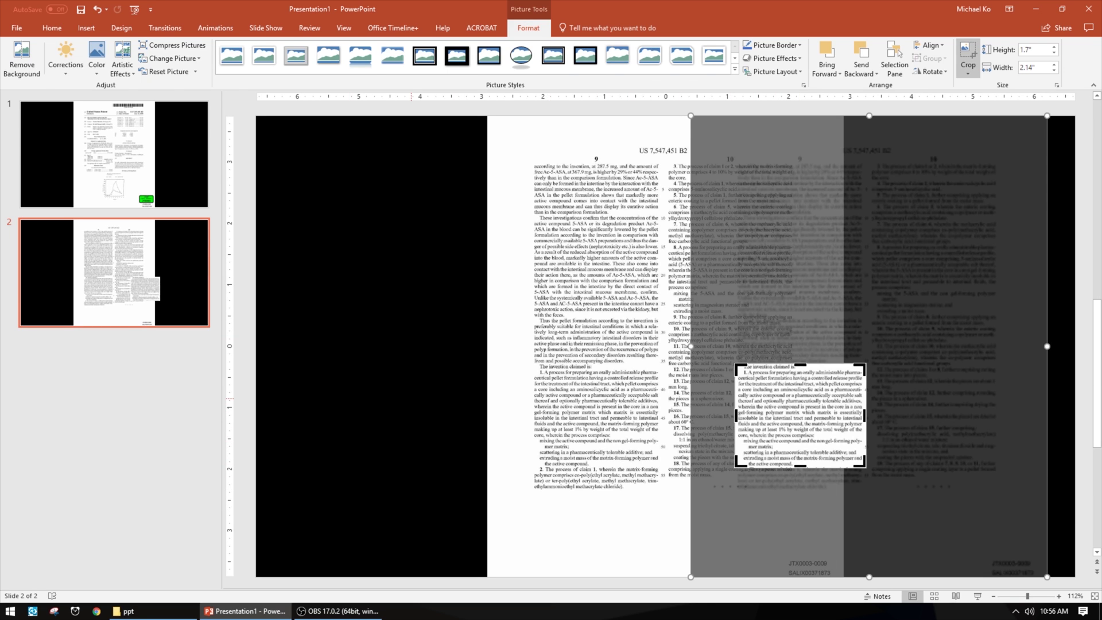
{"action": "left_click", "coordinate": [412, 398]}
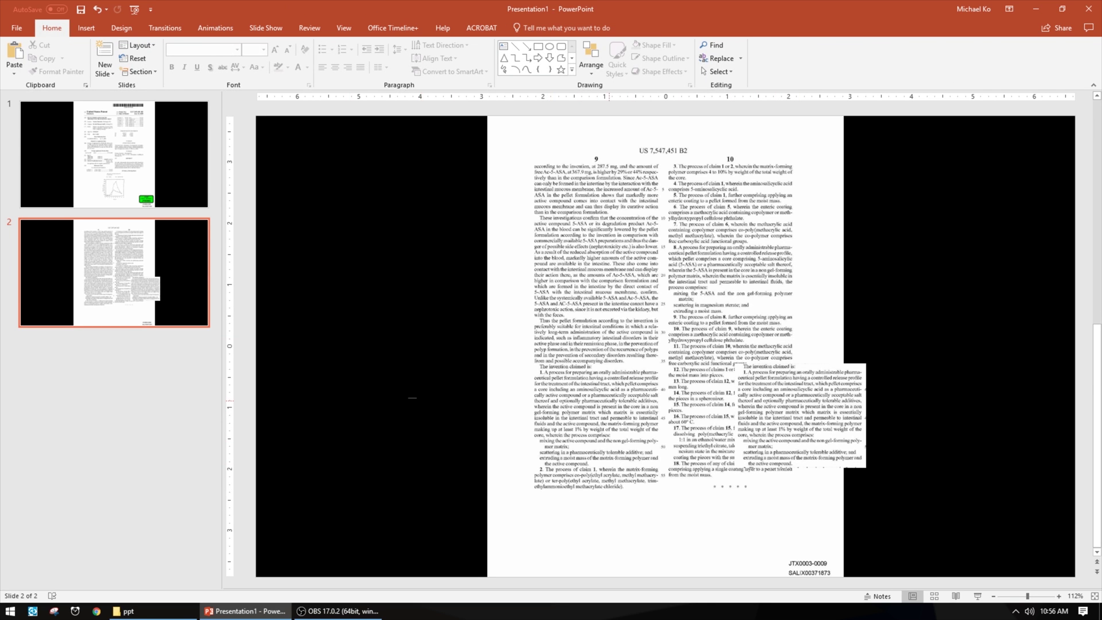
- Move the claim 1 excerpt to the upper-left area of slide 2 and enlarge it proportionally to about 5.67" by 7.13"
{"action": "left_click_drag", "start_coordinate": [800, 416], "coordinate": [933, 414]}
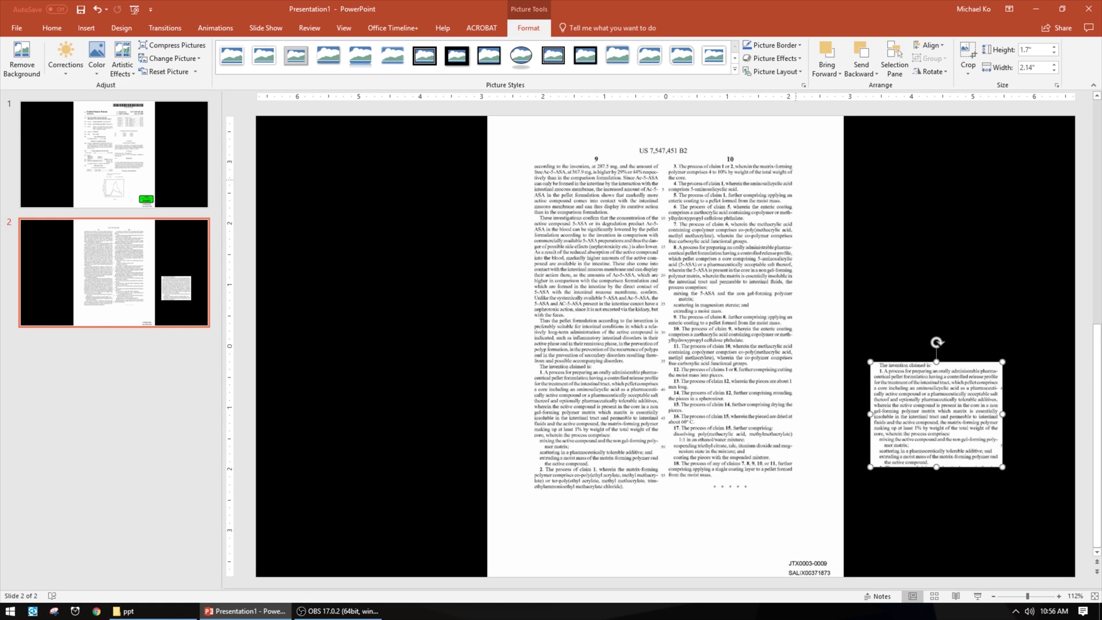
{"action": "left_click_drag", "start_coordinate": [934, 414], "coordinate": [346, 212]}
{"action": "left_click_drag", "start_coordinate": [415, 264], "coordinate": [722, 507]}
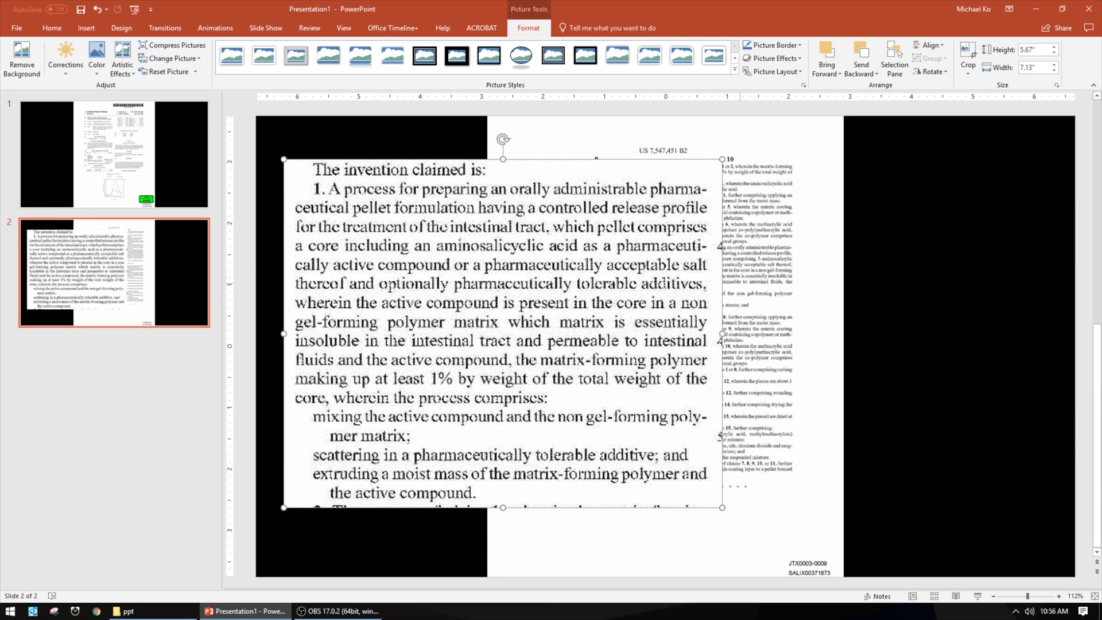
- Try stretching the claim 1 excerpt horizontally and squashing it vertically, and undo both changes
{"action": "left_click_drag", "start_coordinate": [722, 333], "coordinate": [957, 333]}
{"action": "left_click_drag", "start_coordinate": [620, 159], "coordinate": [620, 243]}
{"action": "key", "text": "ctrl+z"}
{"action": "key", "text": "ctrl+z"}
- Trim the excerpt's crop to about 5.57" by 7.01" to remove stray characters at its edges, and reposition it slightly
{"action": "right_click", "coordinate": [647, 321]}
{"action": "left_click", "coordinate": [660, 298]}
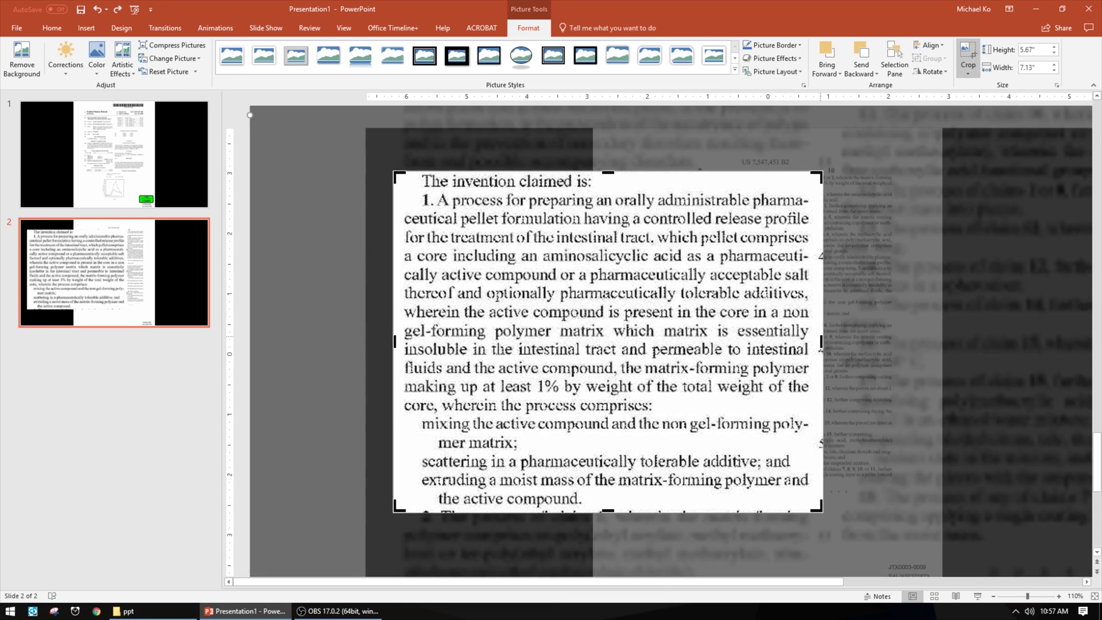
{"action": "left_click_drag", "start_coordinate": [821, 342], "coordinate": [714, 340]}
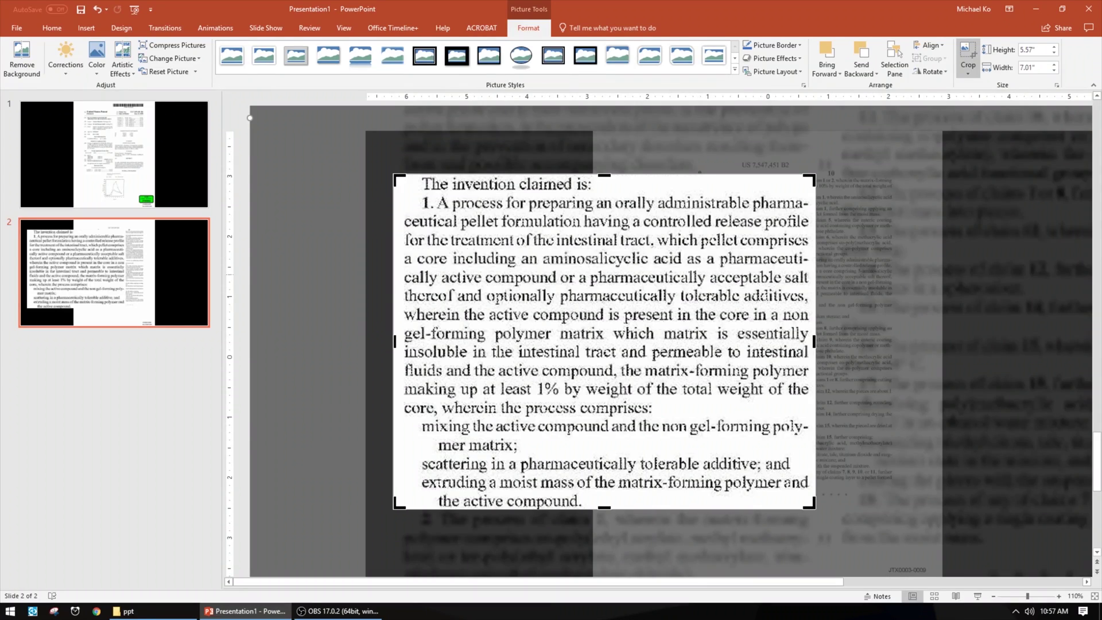
{"action": "key", "text": "Escape"}
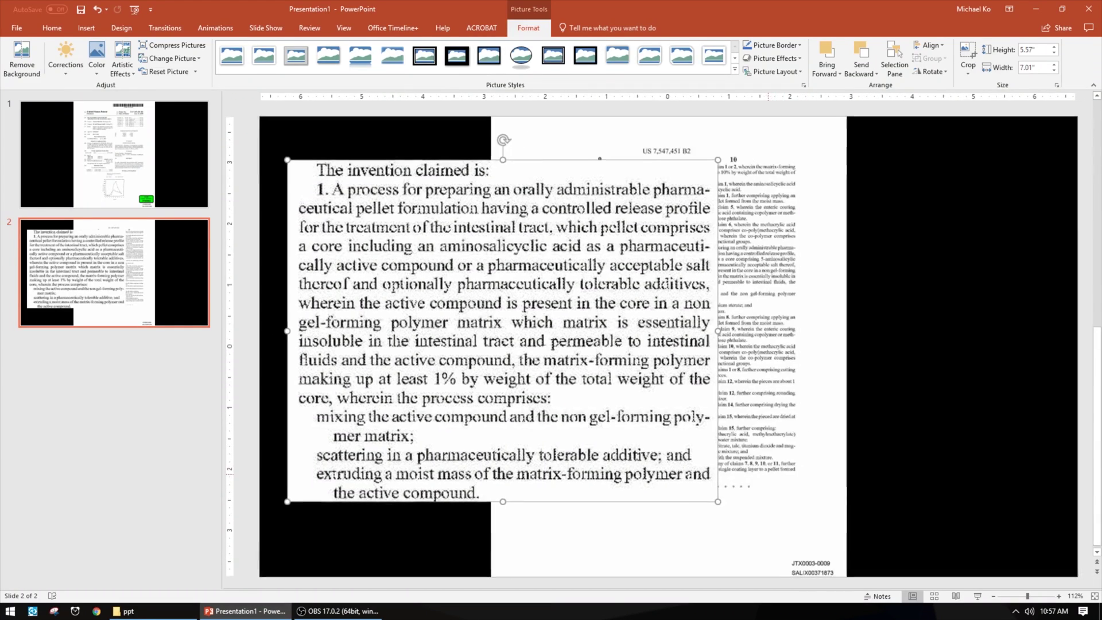
{"action": "left_click_drag", "start_coordinate": [586, 388], "coordinate": [617, 408]}
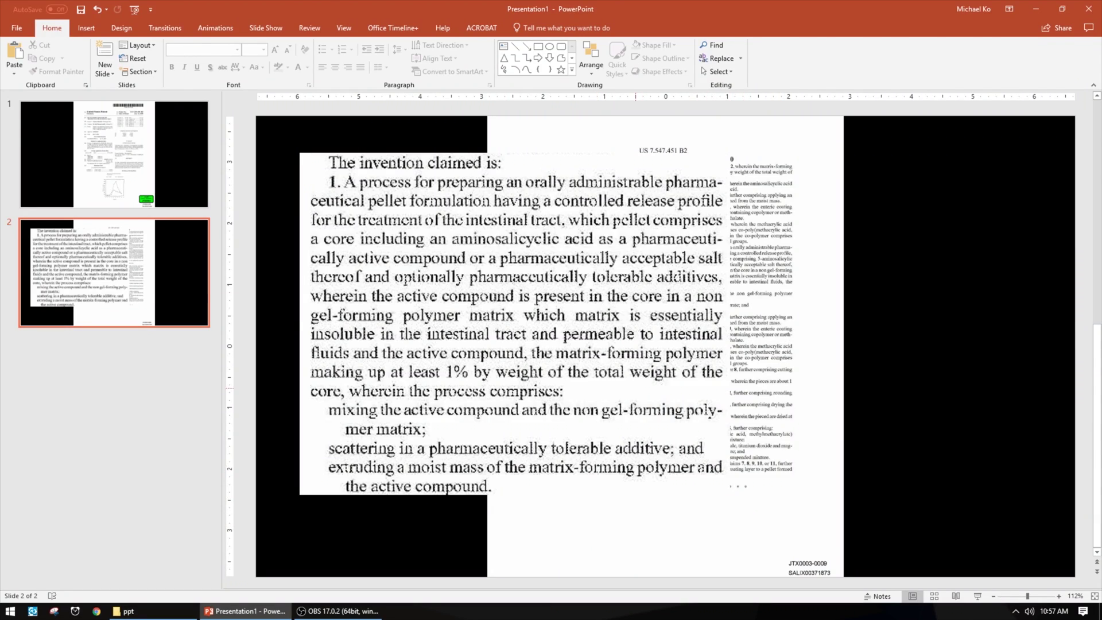
{"action": "left_click", "coordinate": [635, 388]}
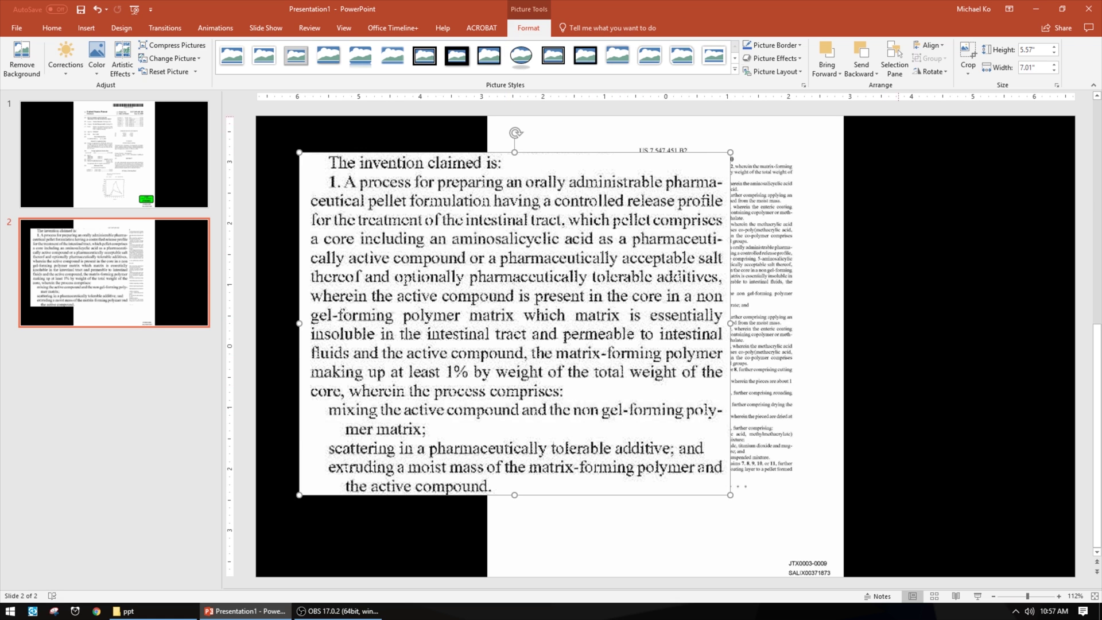
- Give the claim 1 excerpt a thin dark theme-colour border and a shadow effect
{"action": "left_click", "coordinate": [772, 45]}
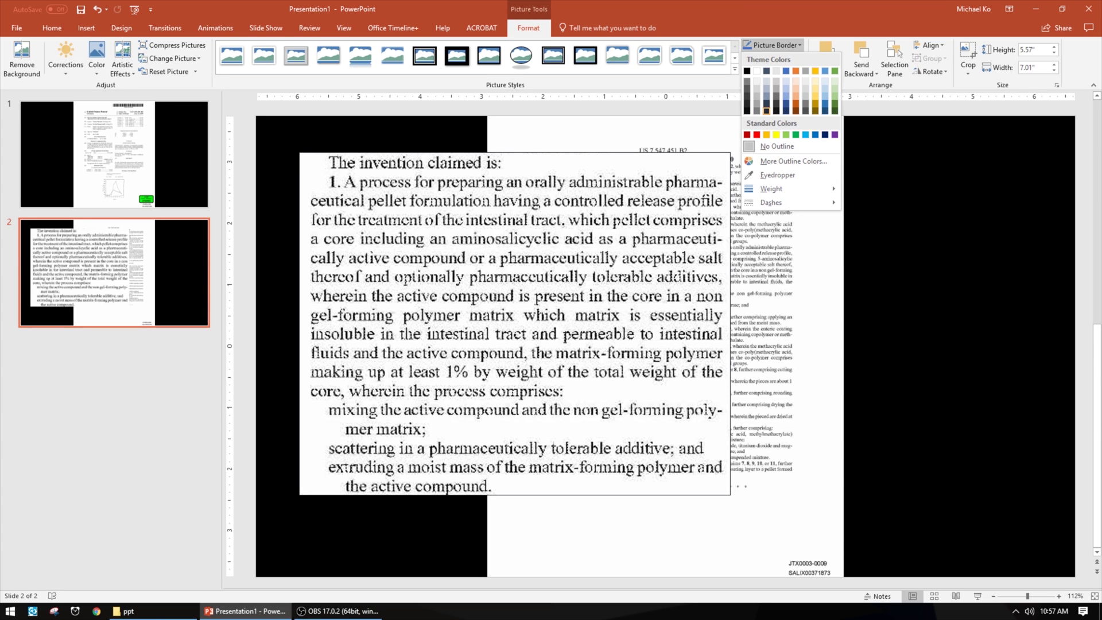
{"action": "left_click", "coordinate": [766, 111]}
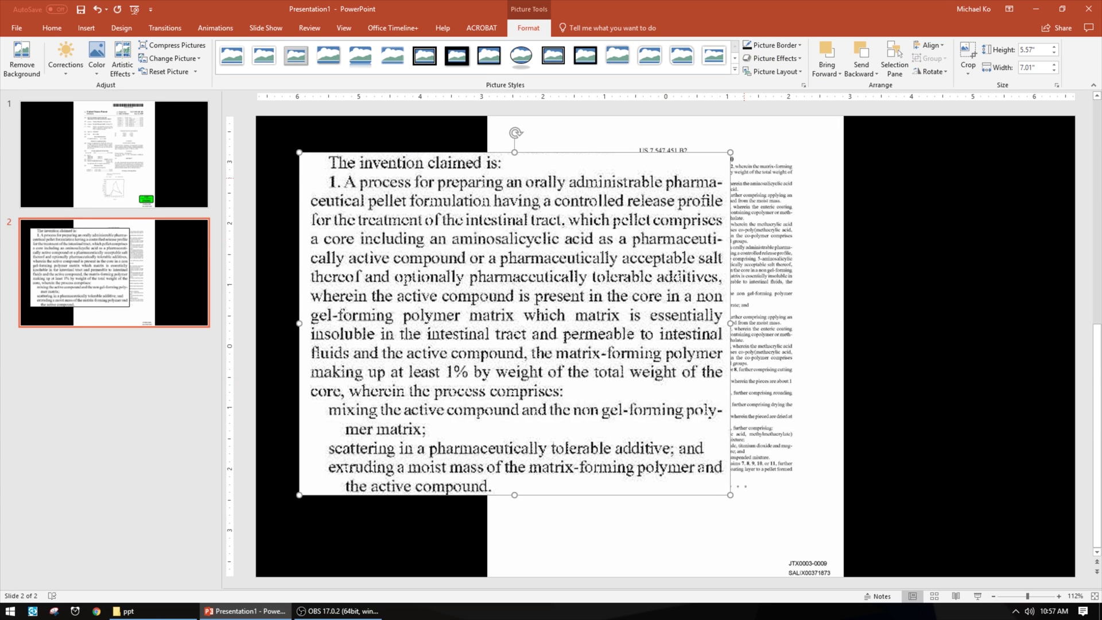
{"action": "left_click", "coordinate": [775, 58]}
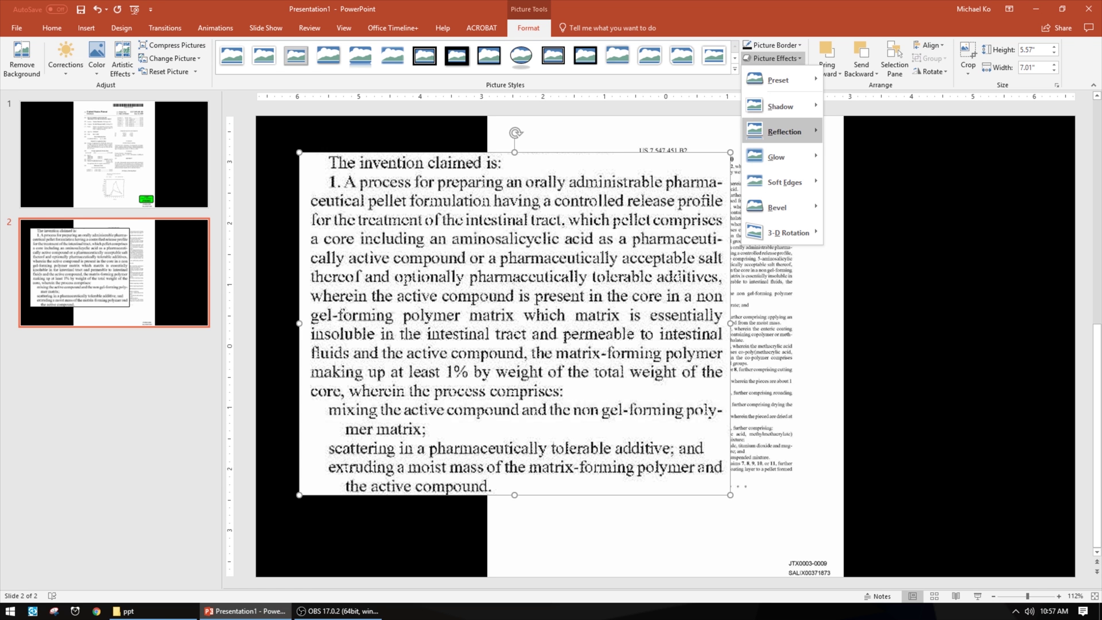
{"action": "mouse_move", "coordinate": [783, 107]}
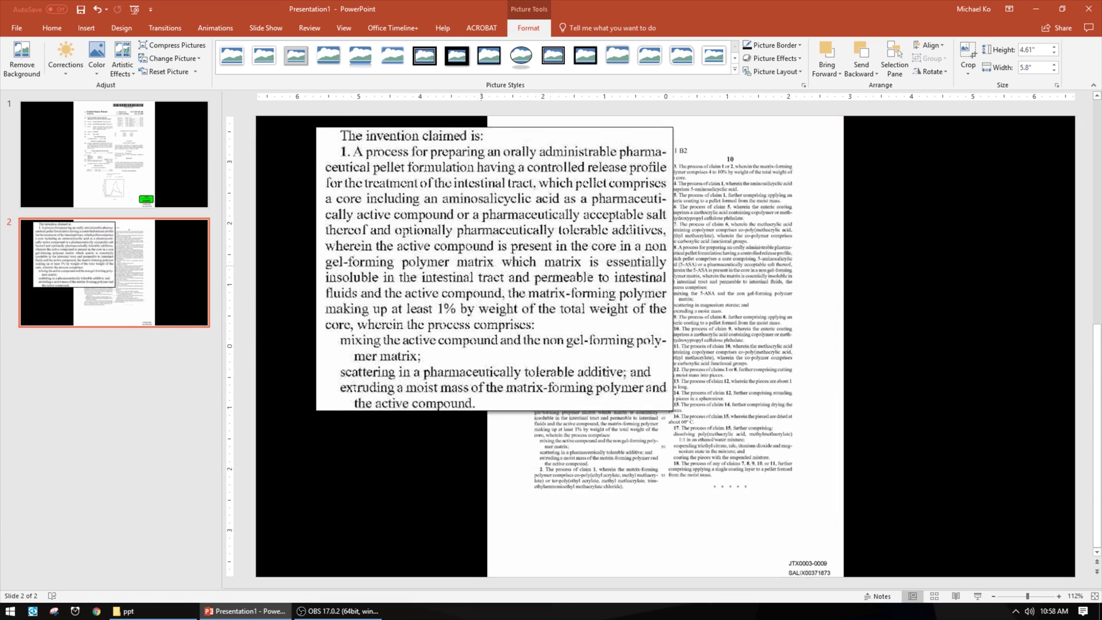
- Enlarge the bordered excerpt to about 5.75" by 7.24" and place it over the middle of the patent page
{"action": "left_click_drag", "start_coordinate": [677, 423], "coordinate": [765, 492]}
{"action": "left_click_drag", "start_coordinate": [550, 313], "coordinate": [563, 352]}
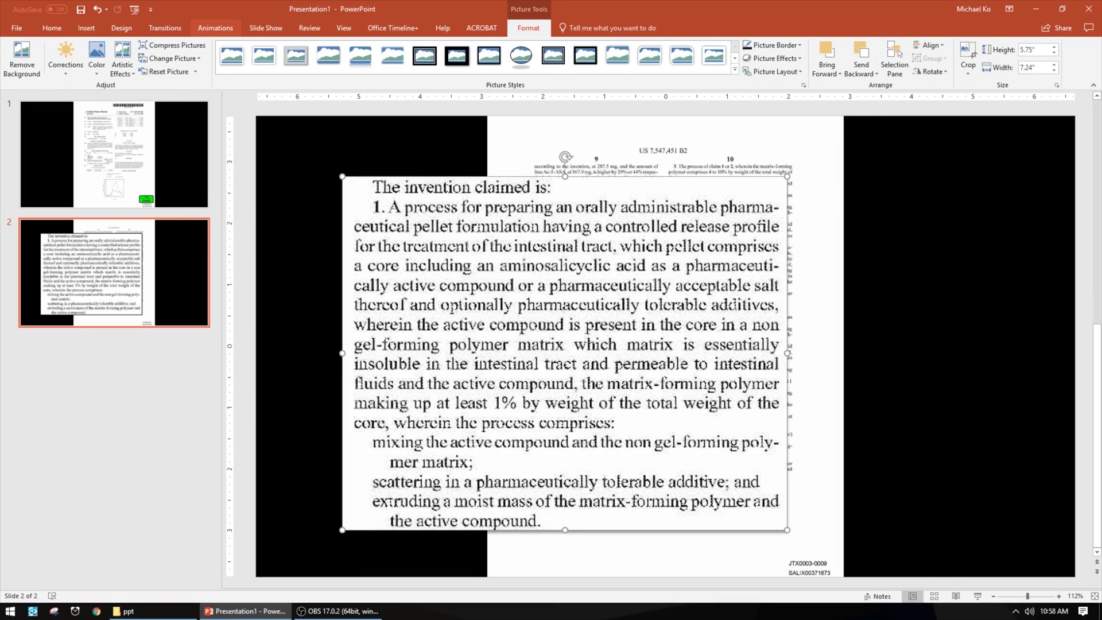
- Add a Zoom entrance animation to the claim 1 excerpt and set it to Start After Previous
{"action": "left_click", "coordinate": [215, 28]}
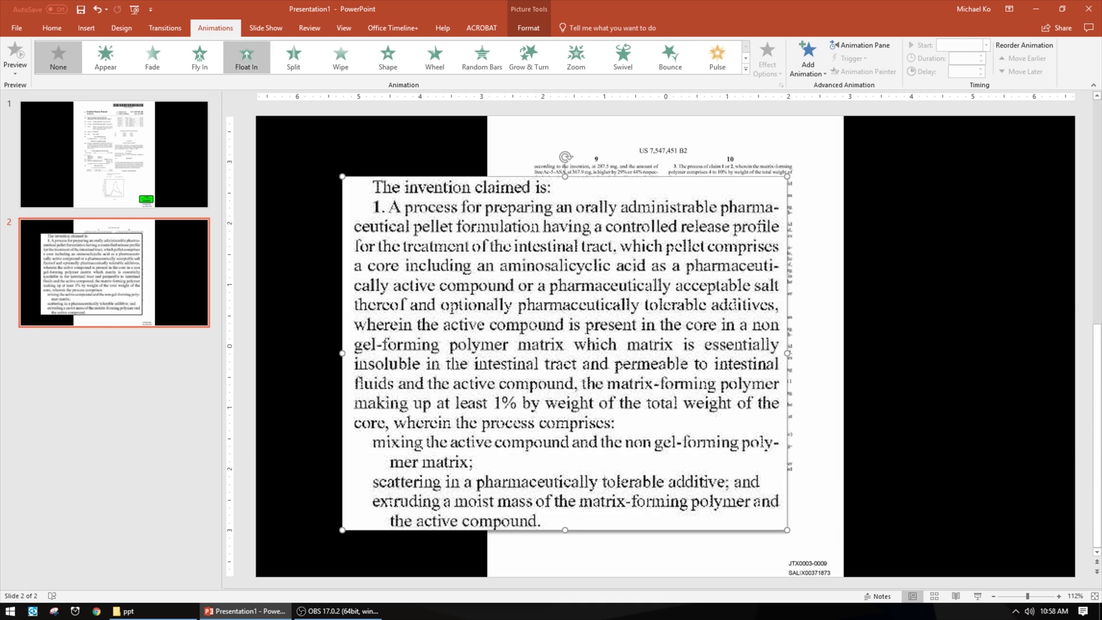
{"action": "left_click", "coordinate": [576, 57]}
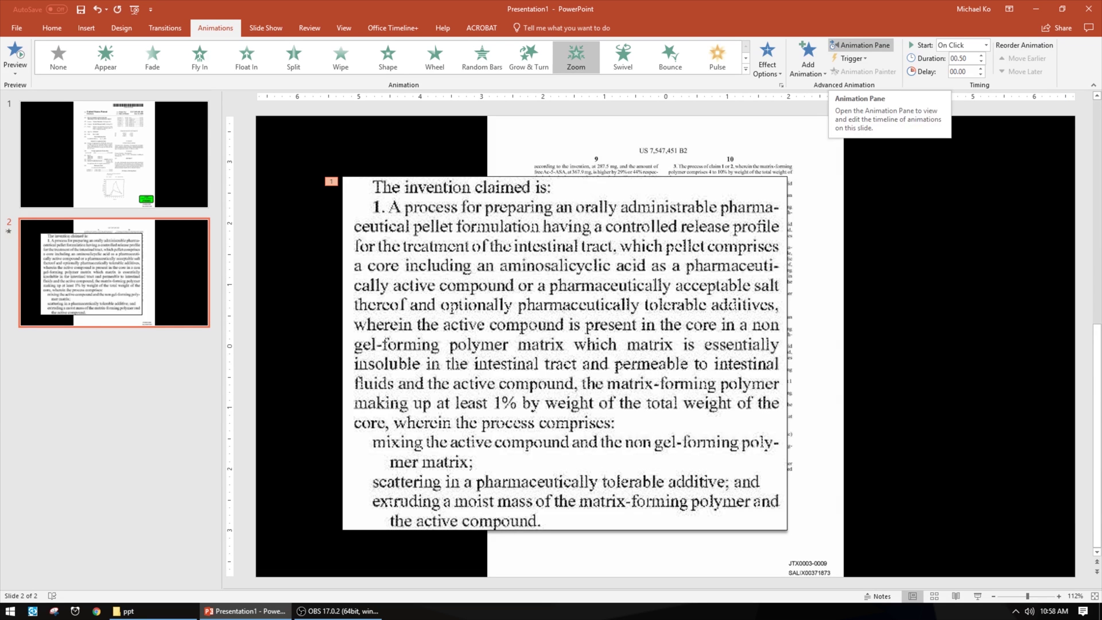
{"action": "left_click", "coordinate": [861, 45]}
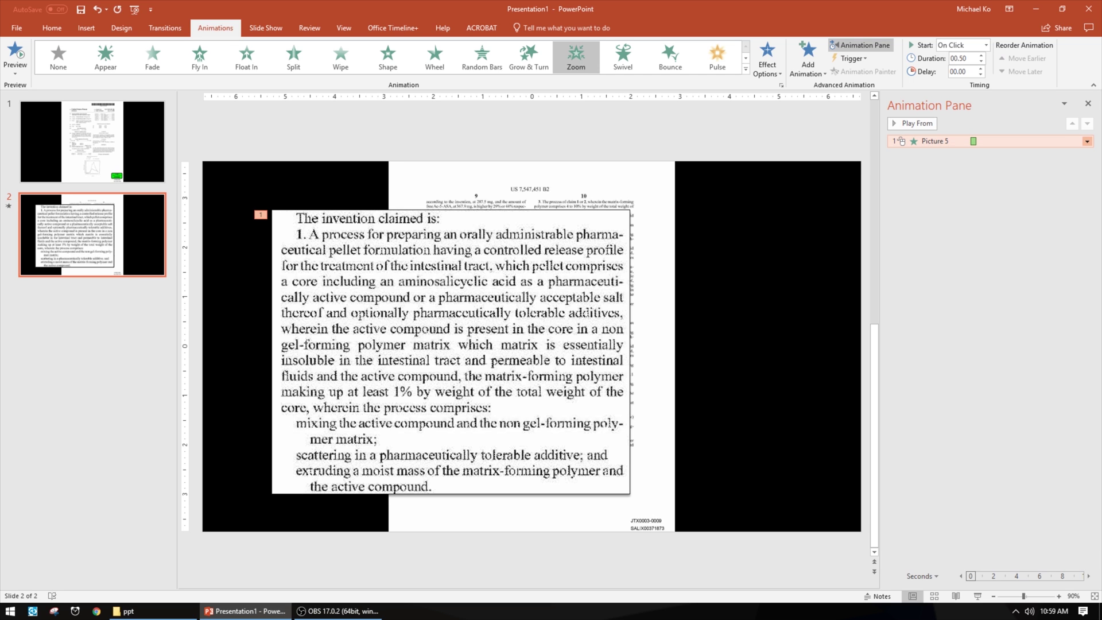
{"action": "left_click", "coordinate": [1086, 142]}
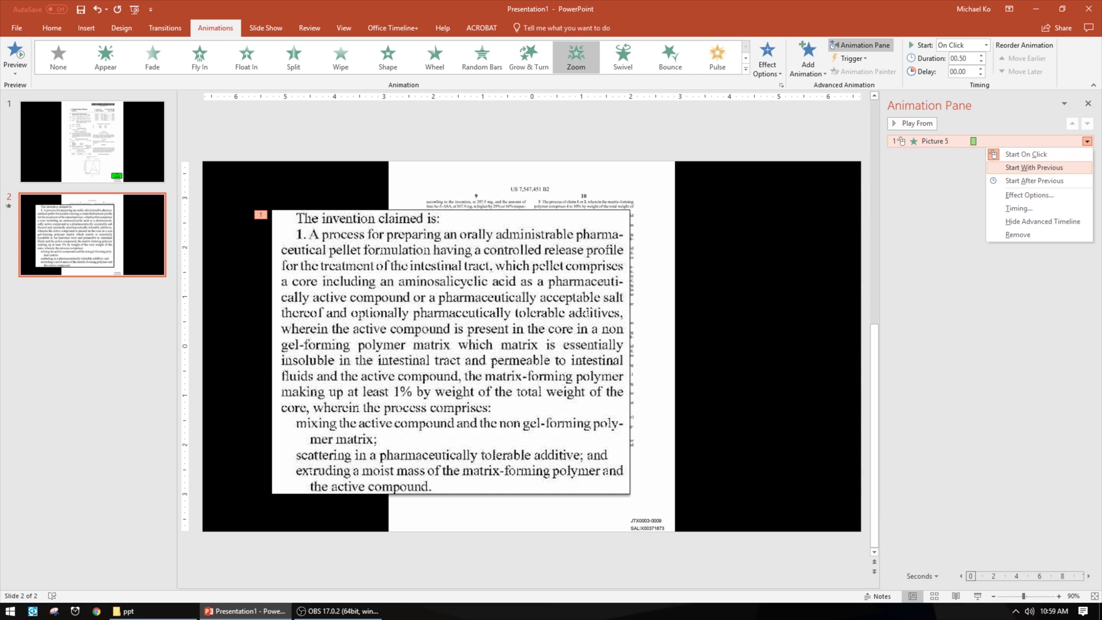
{"action": "left_click", "coordinate": [1034, 180]}
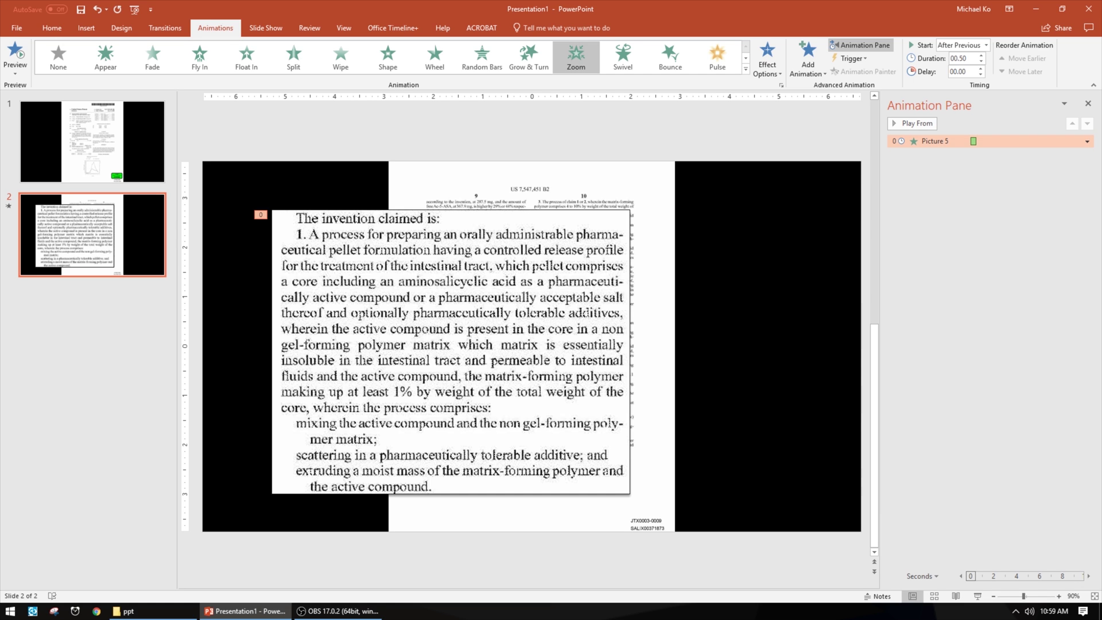